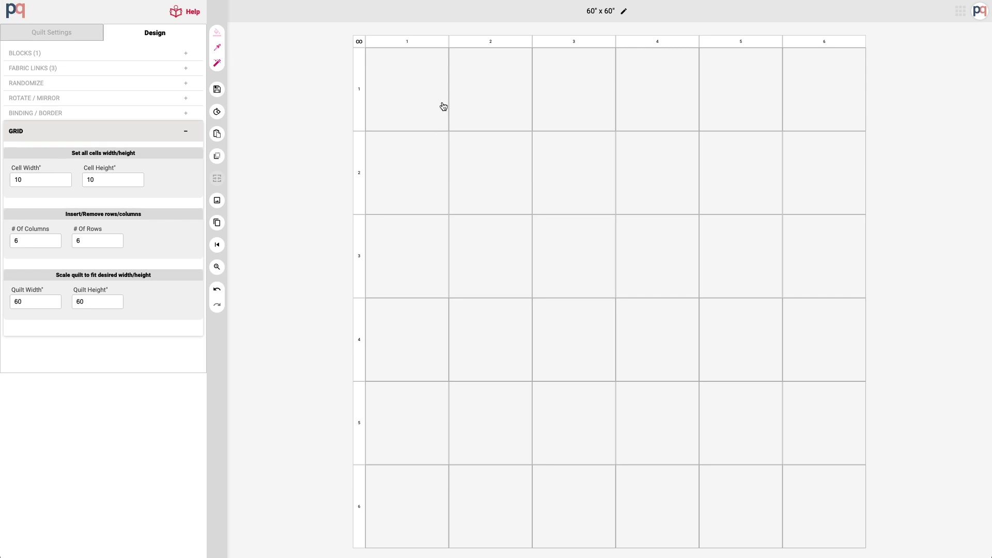
Try merging the whole grid from a selection of row 1 and column 6, and unmerge the cells again
left_click(424, 110)
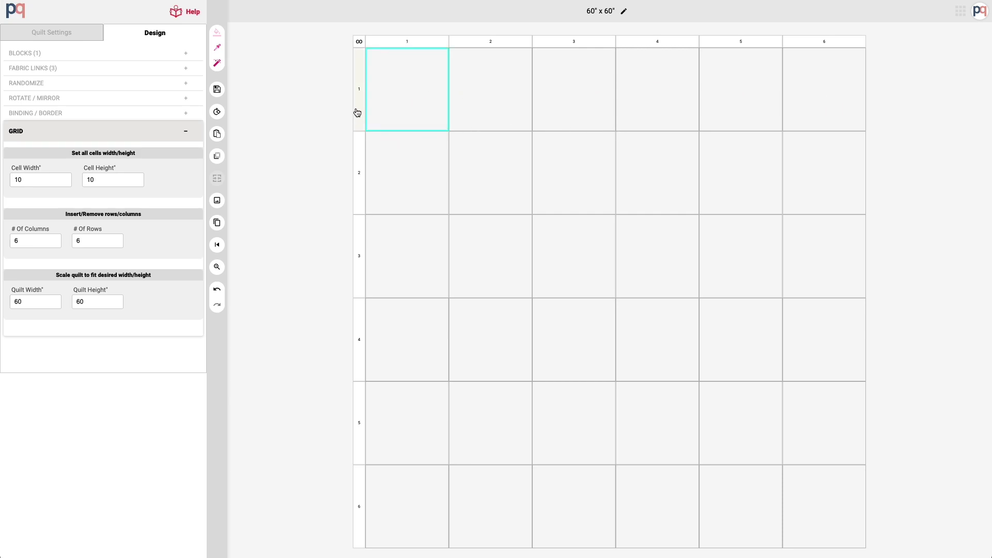
left_click_drag(481, 98, 821, 112)
left_click_drag(822, 173, 796, 482)
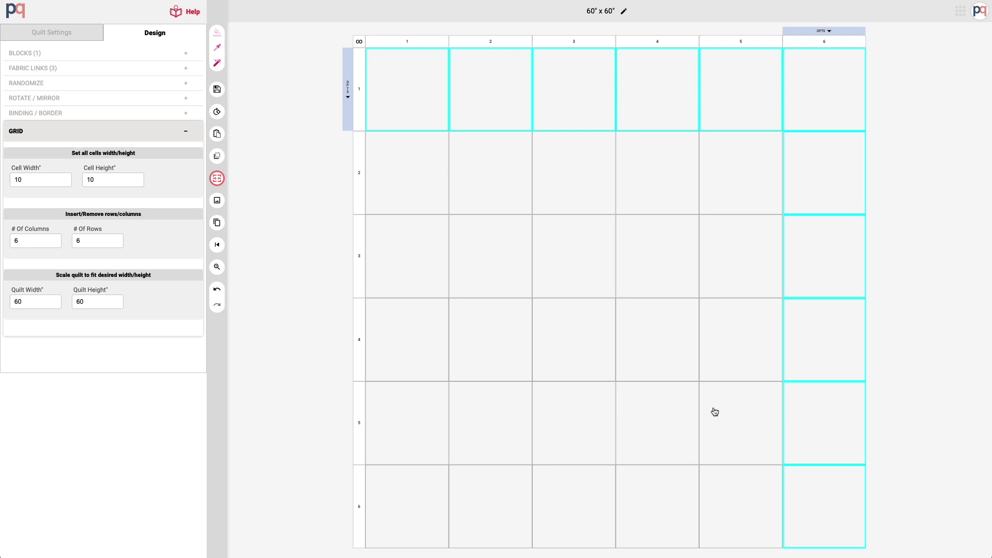
left_click(216, 180)
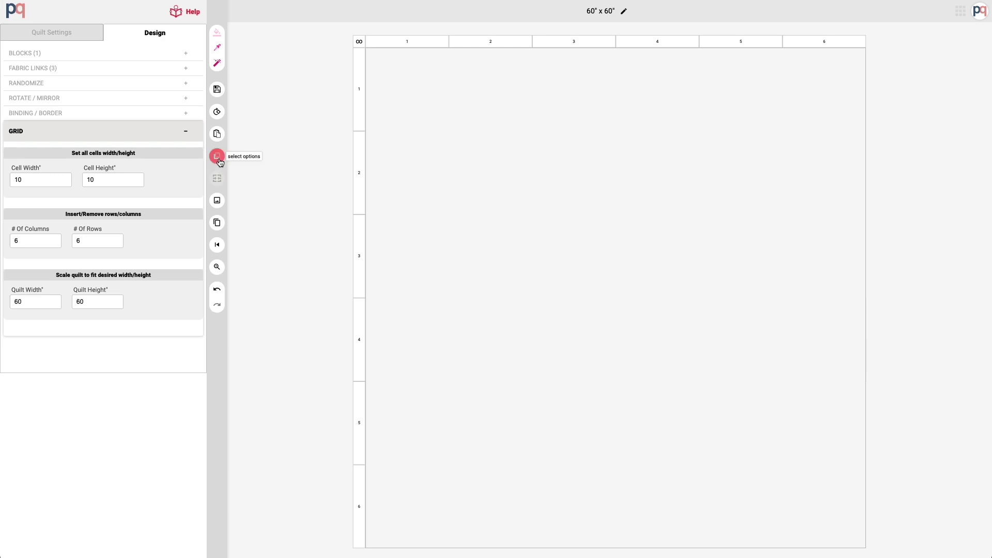
left_click(455, 189)
left_click(217, 178)
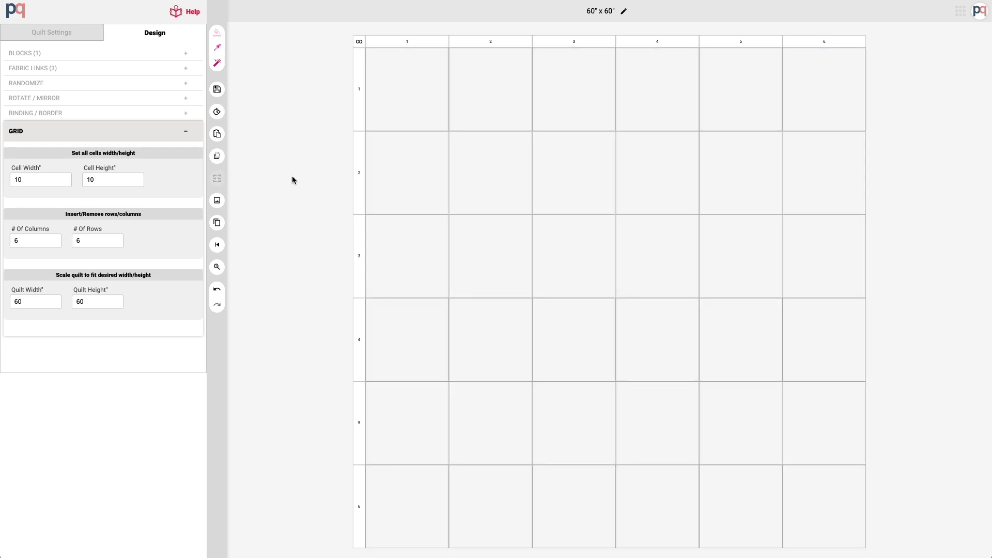
Merge the whole grid into one cell from a selection of its upper-left and lower-right corner cells
left_click(393, 98)
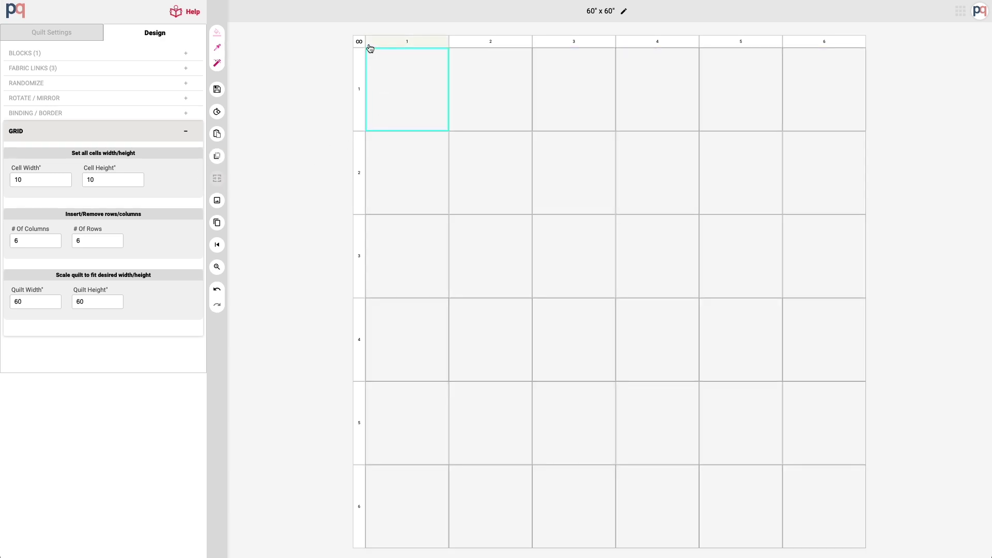
left_click(825, 499, "shift")
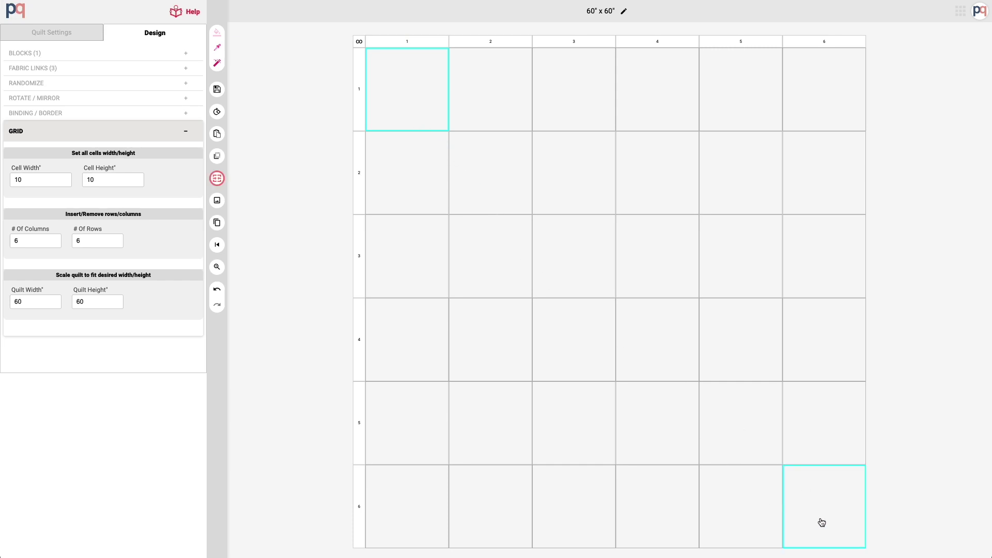
left_click(221, 184)
Create a 60 x 60 block from the merged cell
left_click(401, 76)
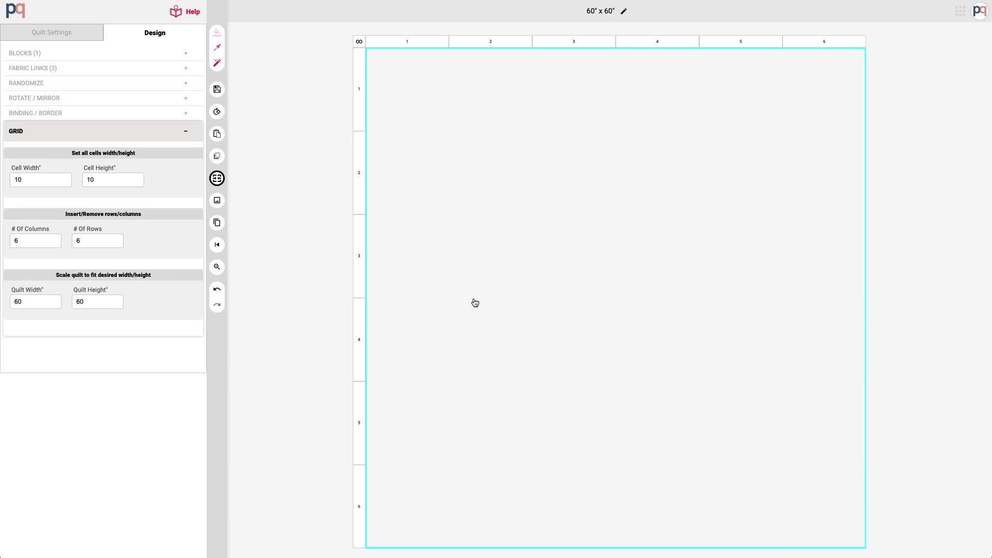
right_click(531, 223)
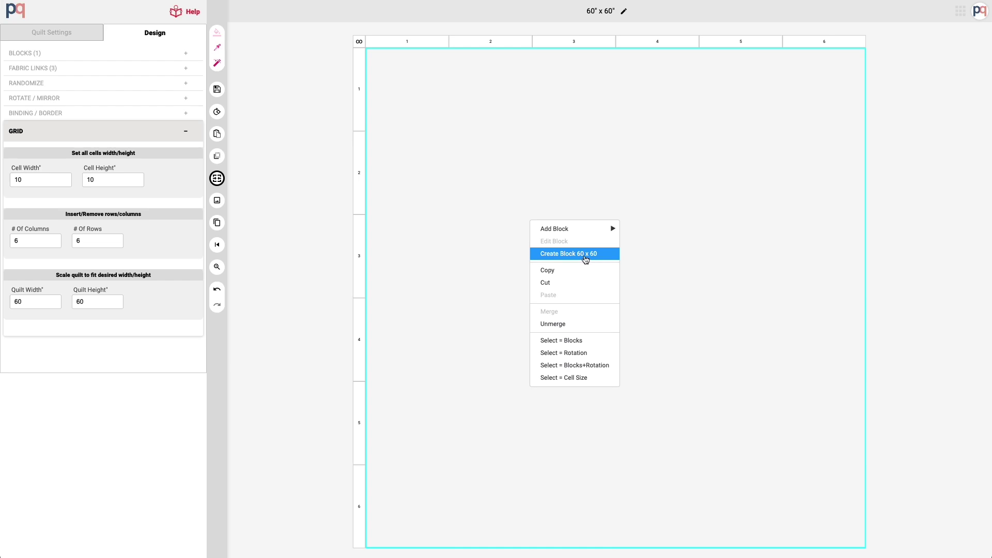
left_click(586, 258)
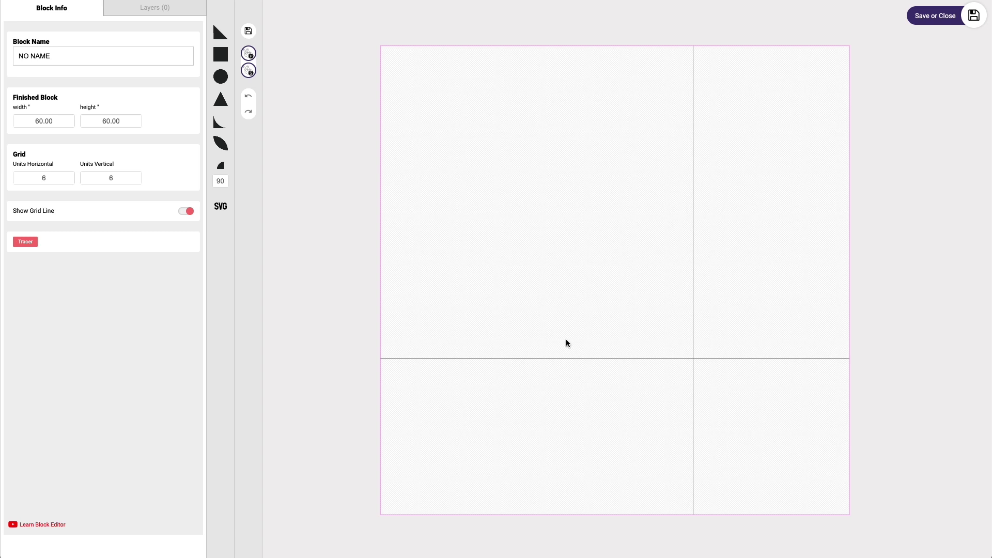
Set the block grid's horizontal units to 10
left_click(44, 178)
left_click(50, 124)
left_click(50, 178)
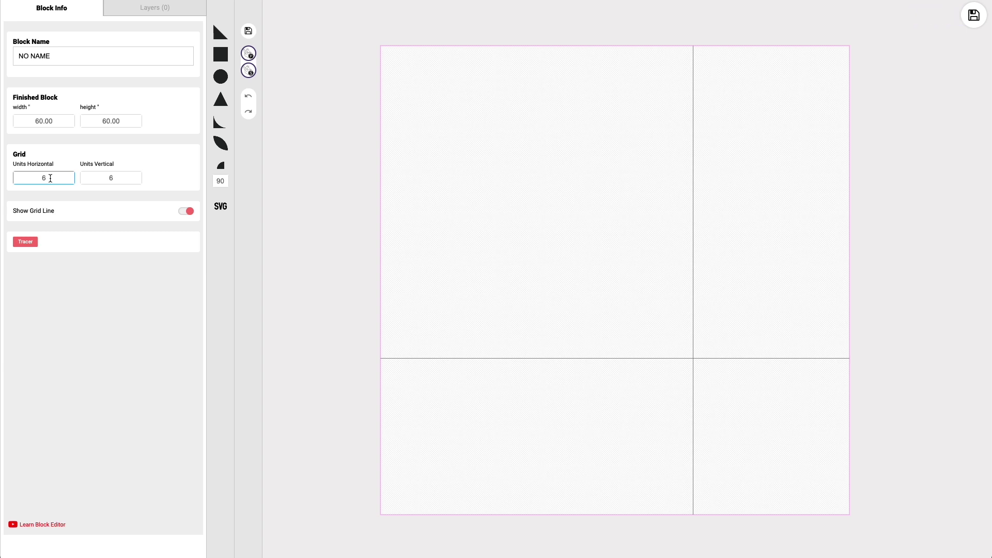
left_click_drag(50, 178, 37, 178)
type("10")
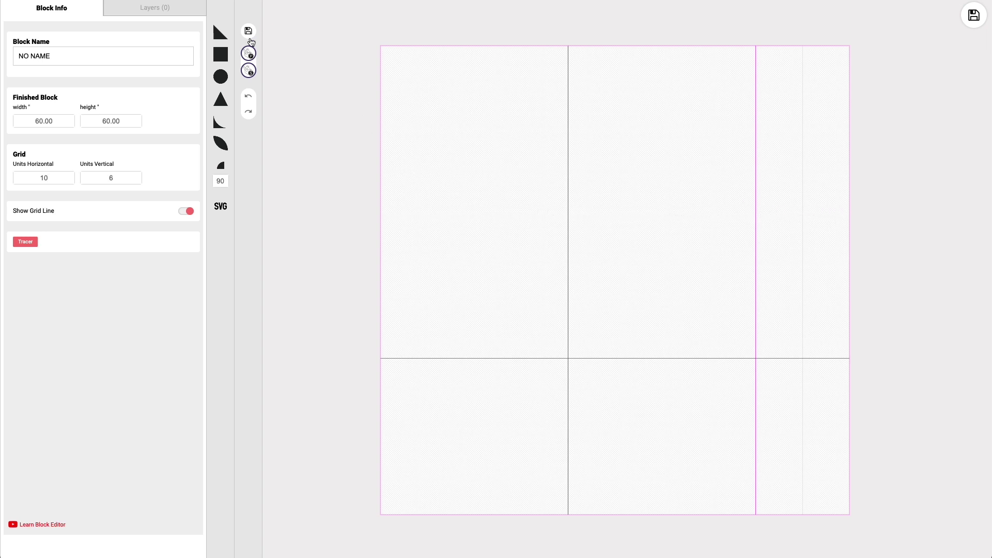
Add a square shape and place it in the block's upper-left corner
left_click(228, 57)
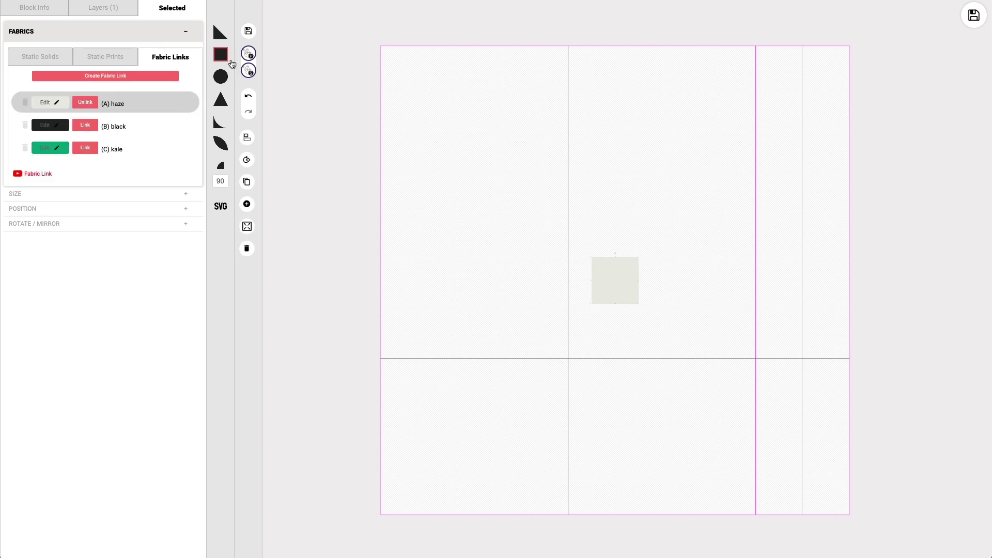
left_click_drag(629, 281, 407, 71)
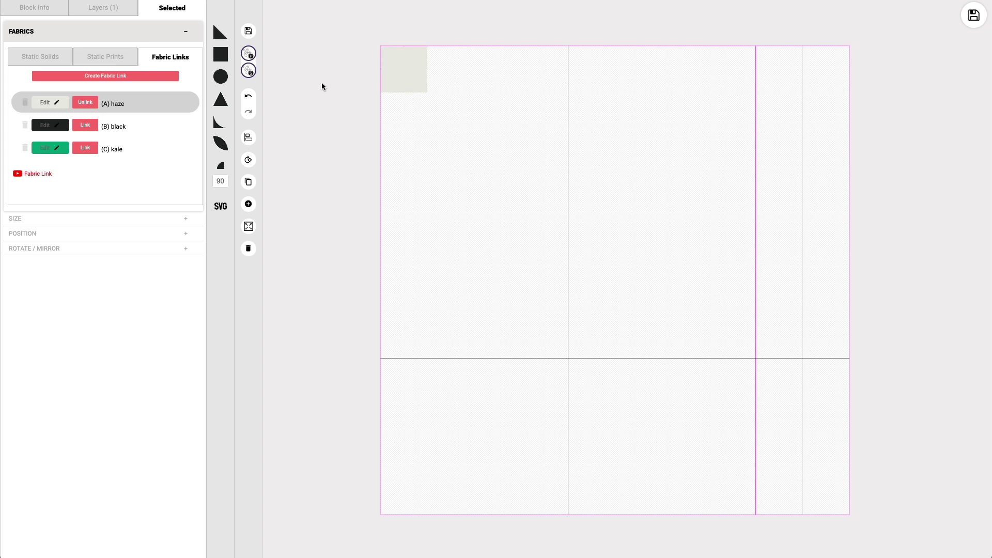
Compare the square's width and height with the block's finished width and horizontal grid units
left_click(32, 225)
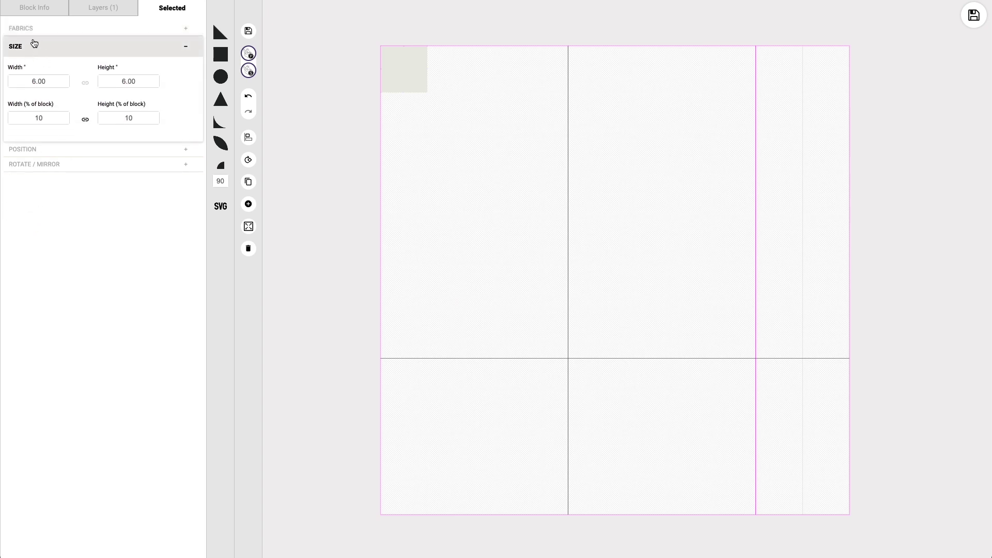
left_click(25, 85)
left_click(115, 79)
left_click(176, 88)
left_click(30, 10)
left_click(34, 178)
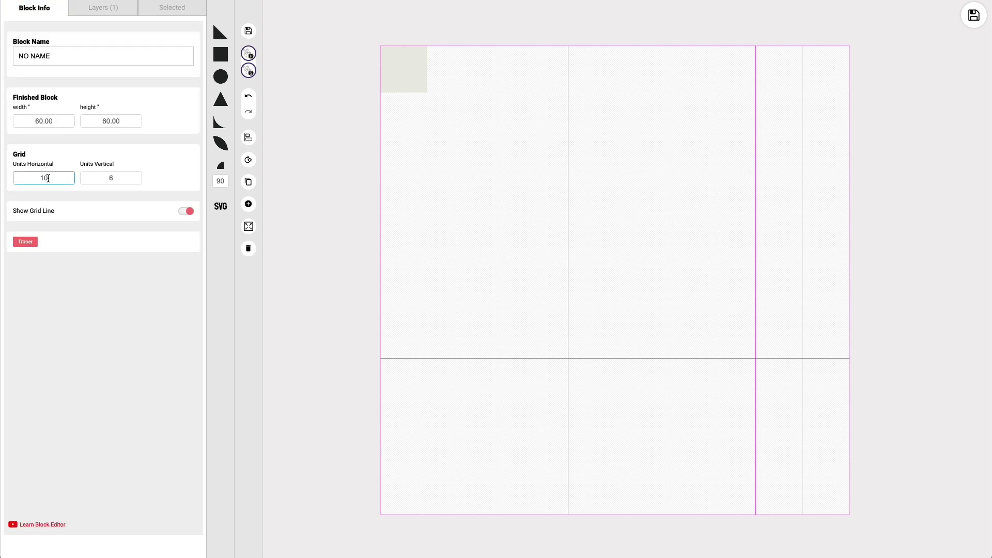
left_click(44, 119)
left_click(38, 179)
left_click(88, 179)
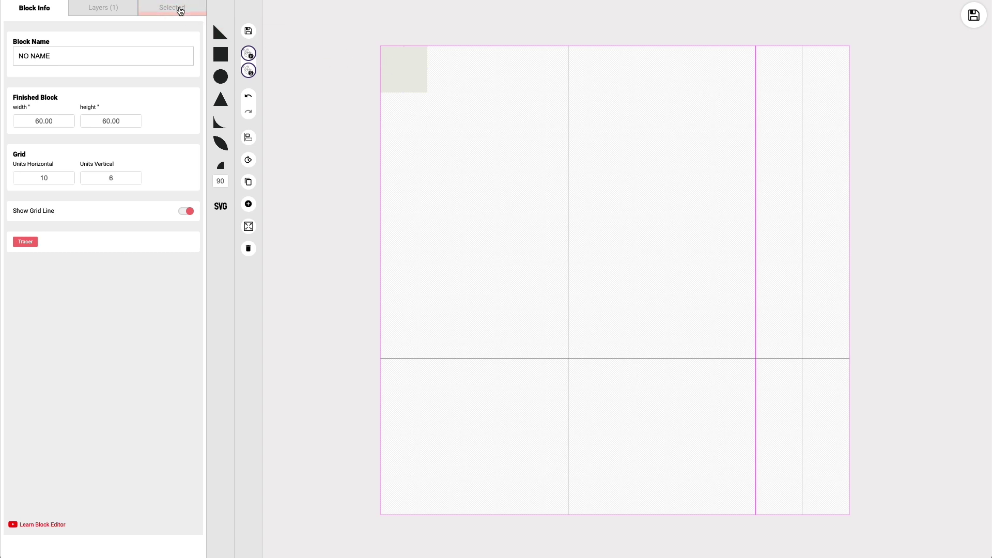
Set the square's height to 80 inches and move the resulting strip to cover the block's full height
left_click(173, 10)
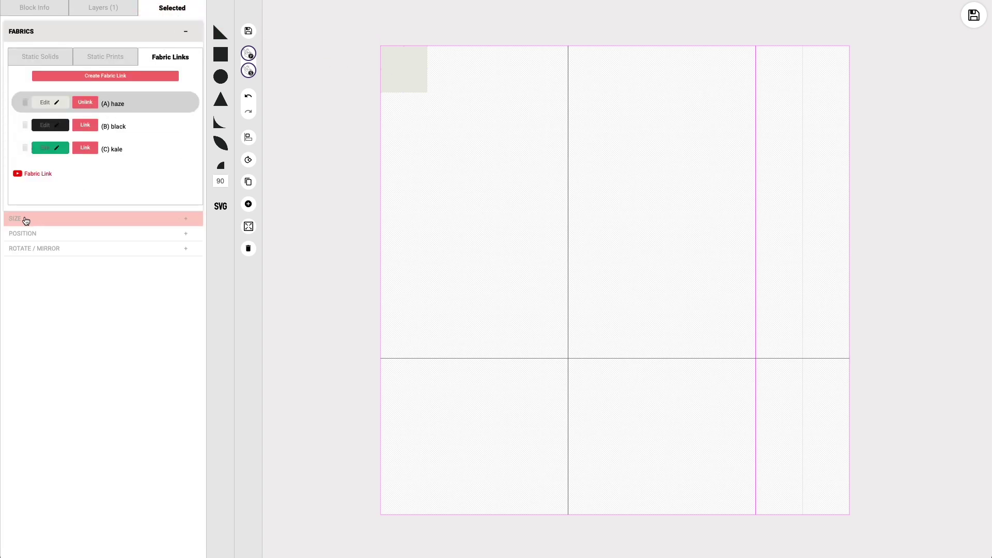
left_click(23, 219)
left_click(117, 83)
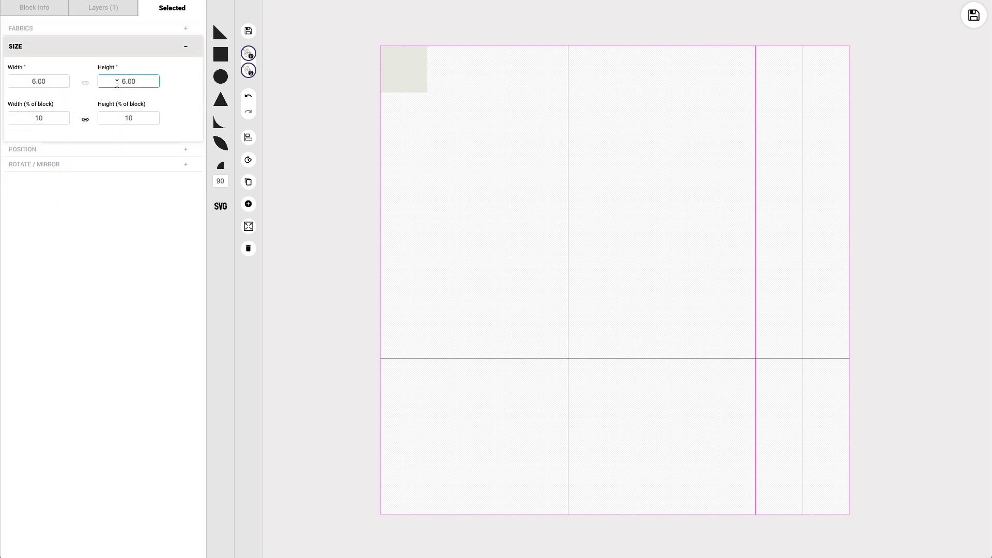
left_click_drag(117, 83, 153, 80)
type("80")
left_click(97, 141)
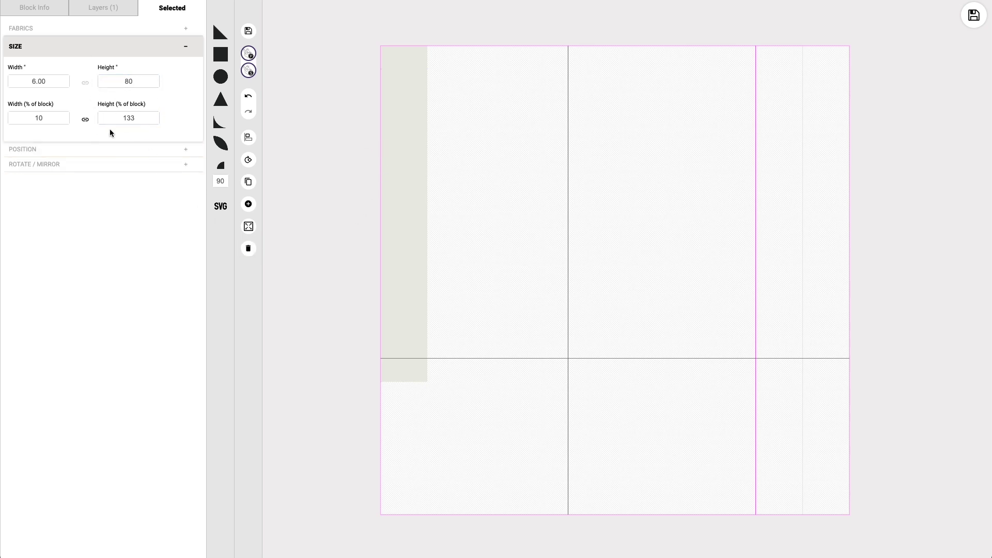
left_click(145, 81)
left_click(151, 95)
left_click_drag(400, 124, 414, 242)
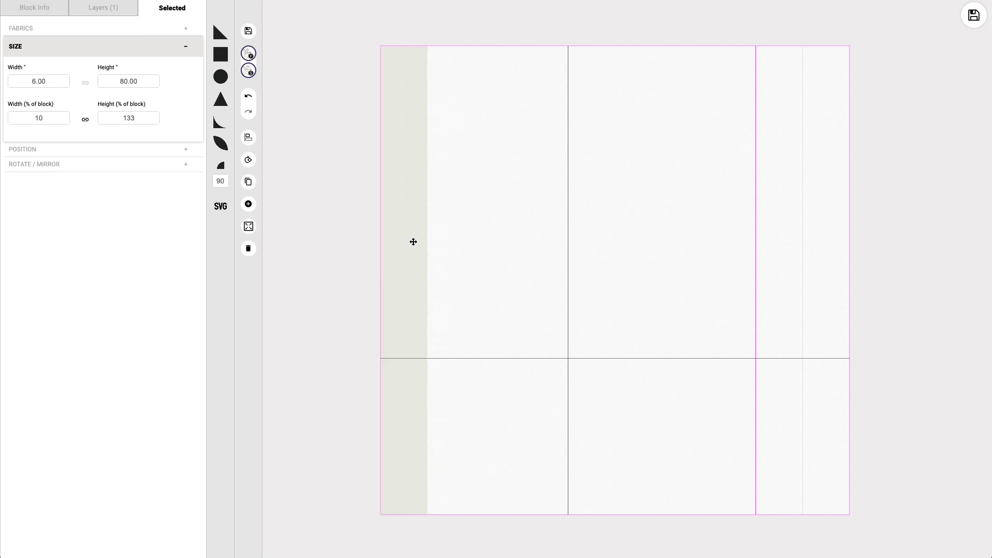
Rotate the strip by 45 degrees and position it diagonally across the block
left_click_drag(400, 208, 463, 213)
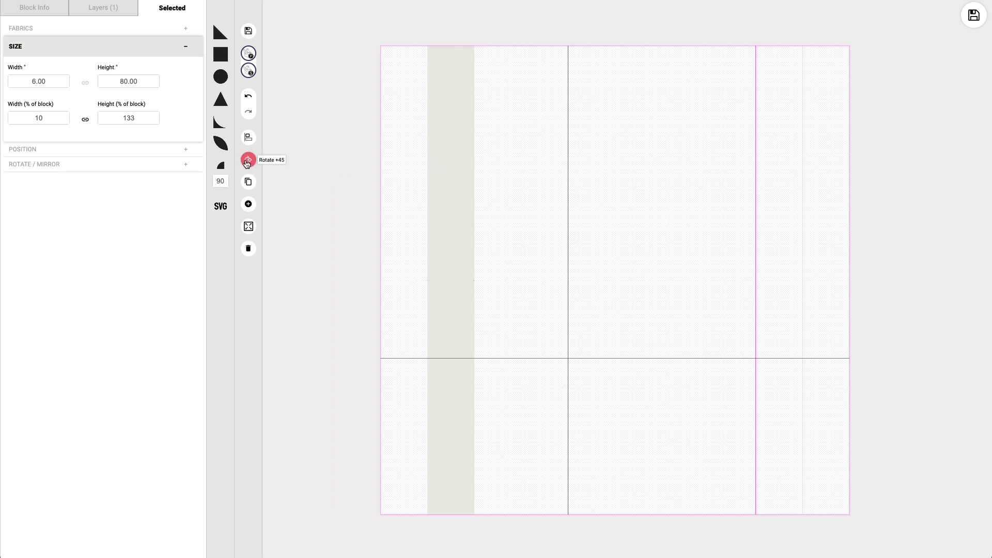
left_click(248, 161)
left_click_drag(484, 255, 596, 162)
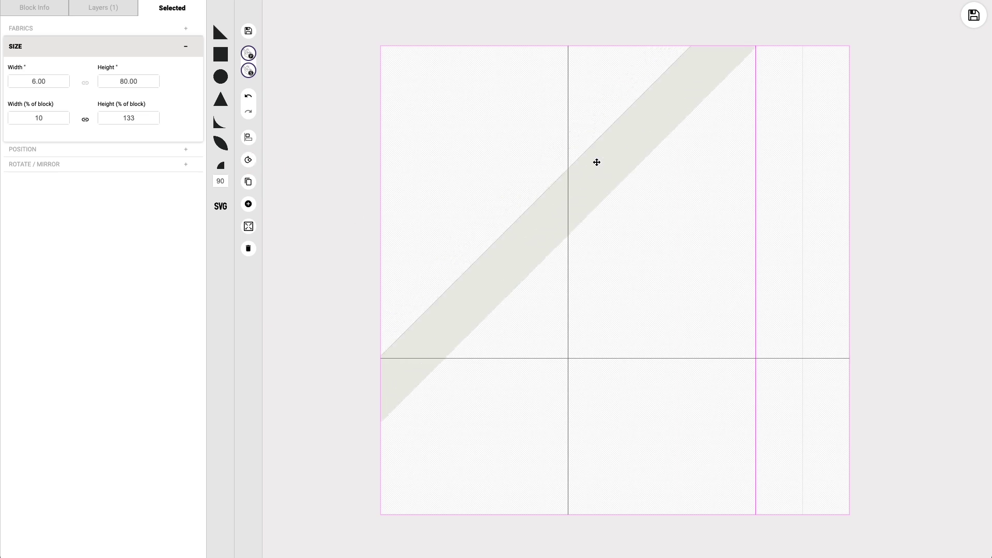
left_click_drag(541, 214, 541, 284)
Turn off snapping to position and move the diagonal strip freely closer to the block's corner-to-corner diagonal
left_click(249, 54)
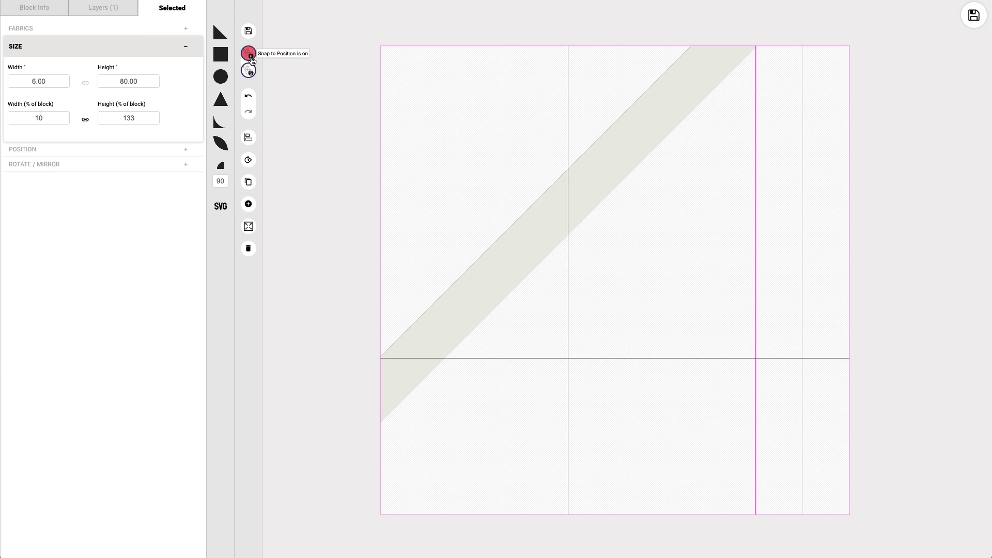
left_click(248, 57)
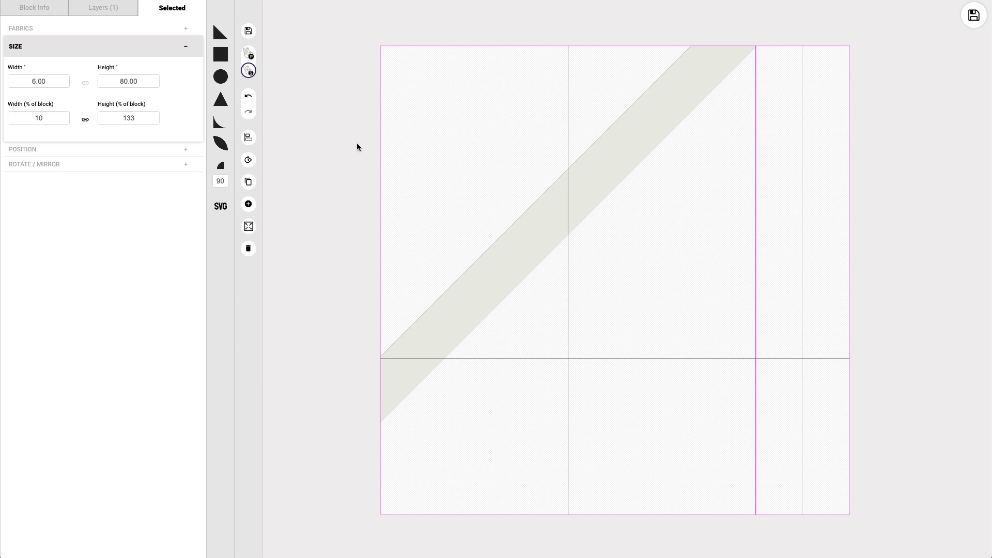
left_click_drag(538, 227, 549, 273)
mouse_move(615, 210)
left_mouse_down()
mouse_move(582, 244)
mouse_move(617, 205)
left_mouse_up()
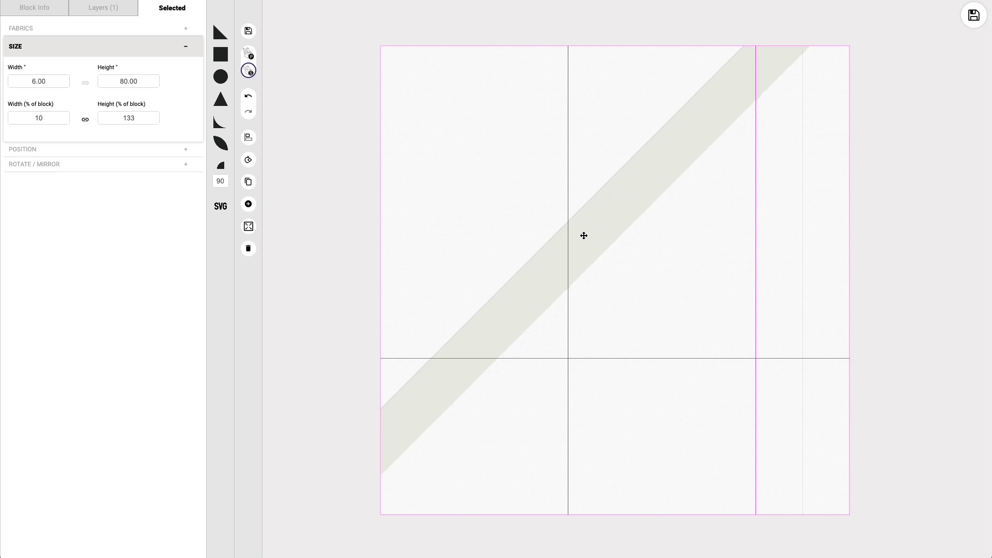
Link the diagonal strip to fabric B and change that fabric to poppy
left_click(111, 29)
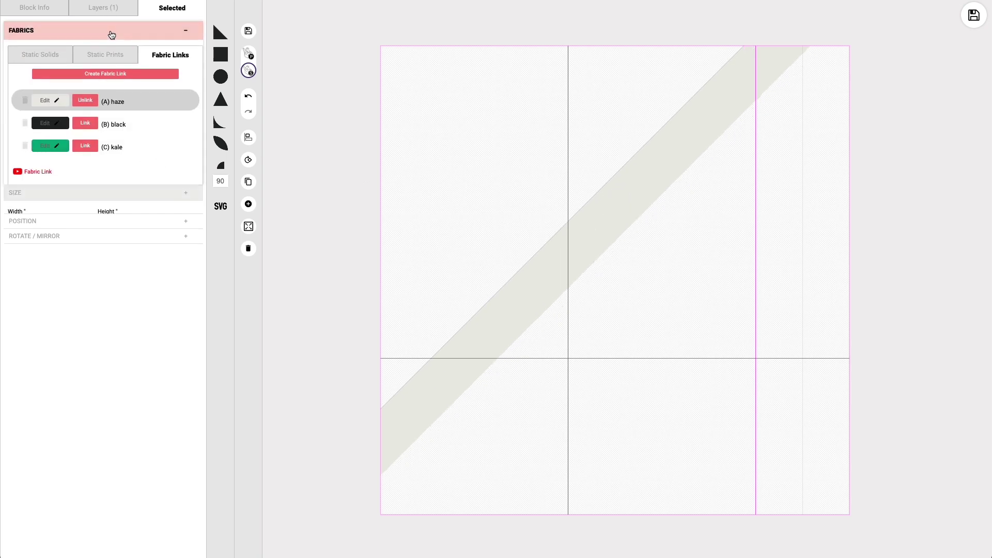
left_click(85, 126)
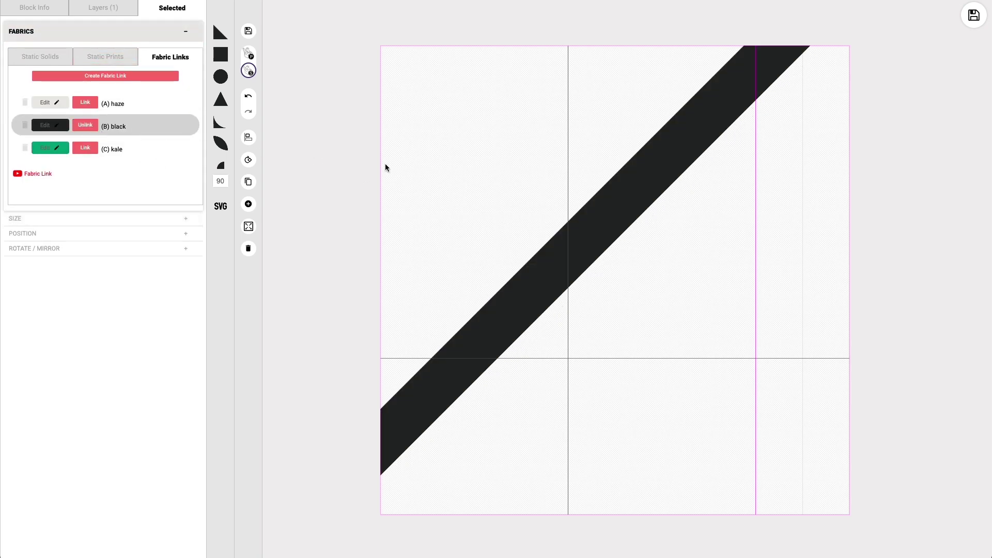
left_click(55, 126)
left_click(97, 161)
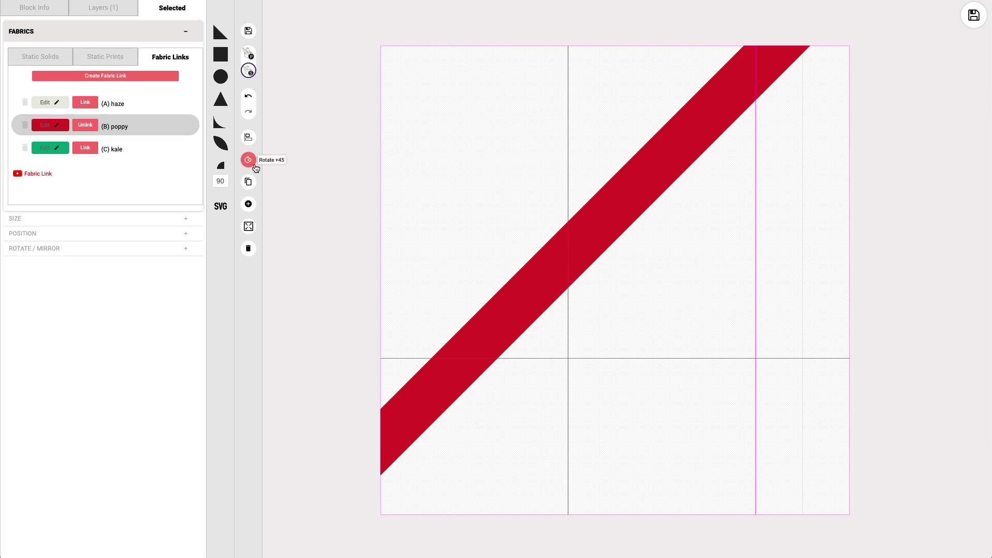
Clone the poppy strip, link the copy to fabric C and change that fabric to candy pink
left_click(249, 183)
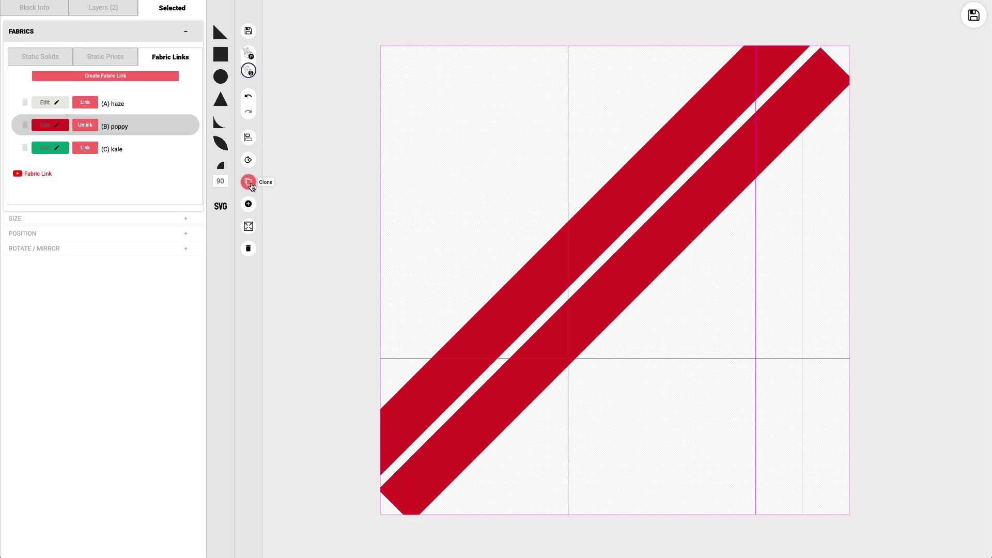
left_click(85, 151)
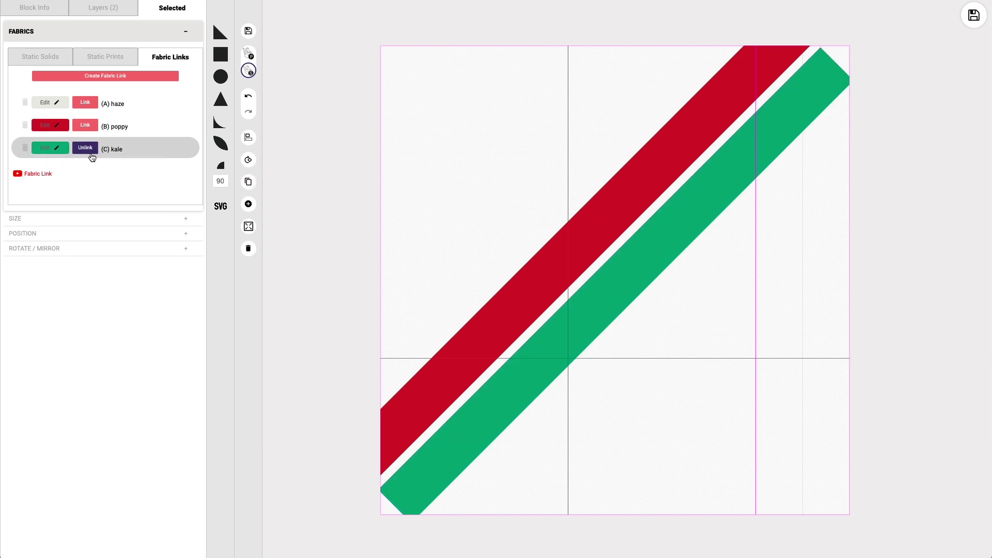
left_click(62, 150)
left_click(40, 149)
left_click(53, 136)
left_click(82, 122)
left_click(237, 107)
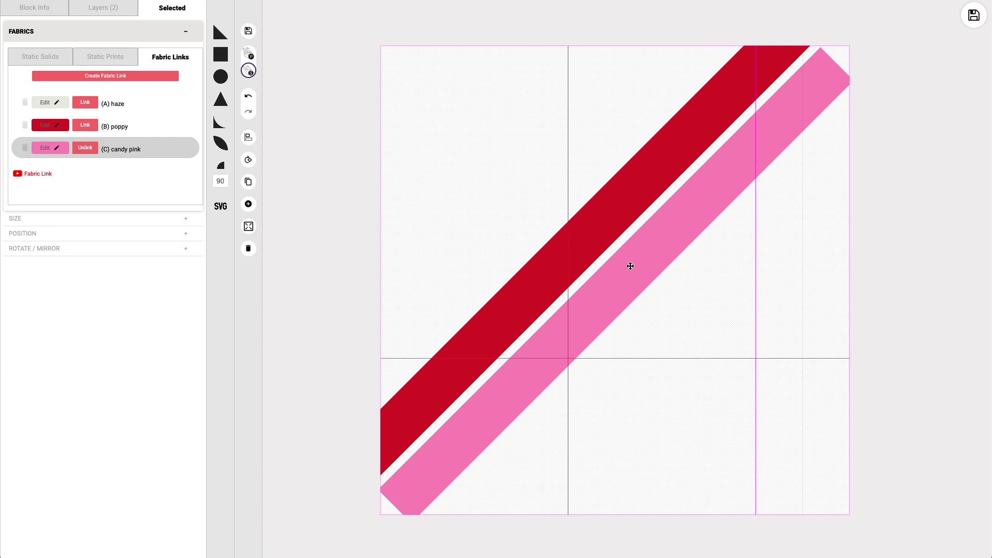
Move the pink strip flush against the red strip's lower edge, with its lower end near the block's middle
left_click_drag(630, 266, 636, 248)
left_click_drag(599, 295, 761, 132)
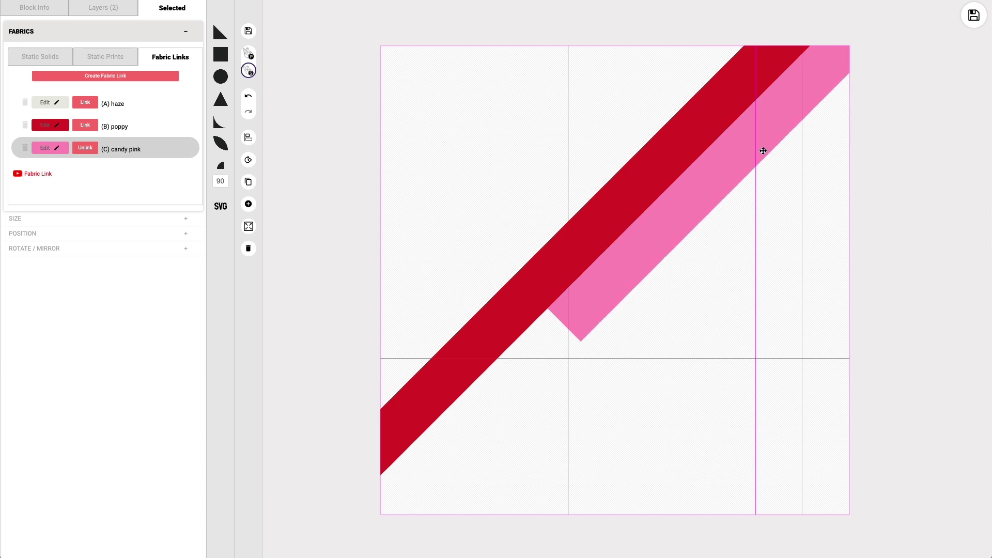
Clone the candy pink strip, link the copy to fabric A and change that fabric to acid lime
left_click(249, 184)
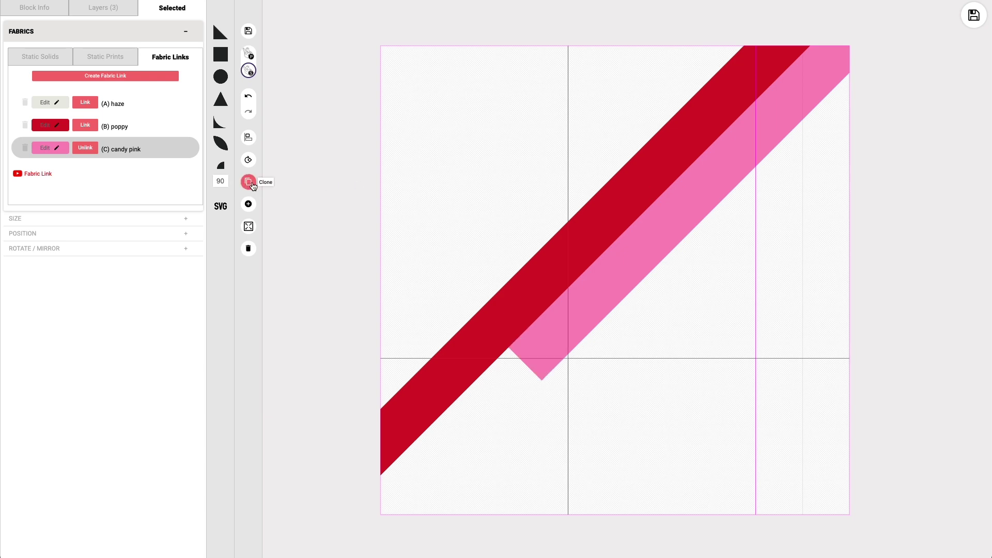
left_click(85, 102)
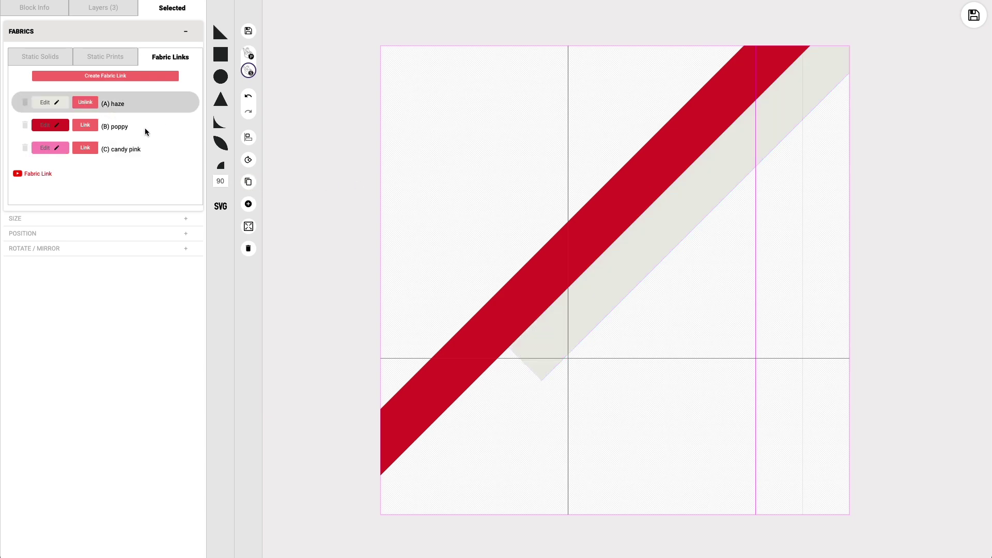
left_click(47, 102)
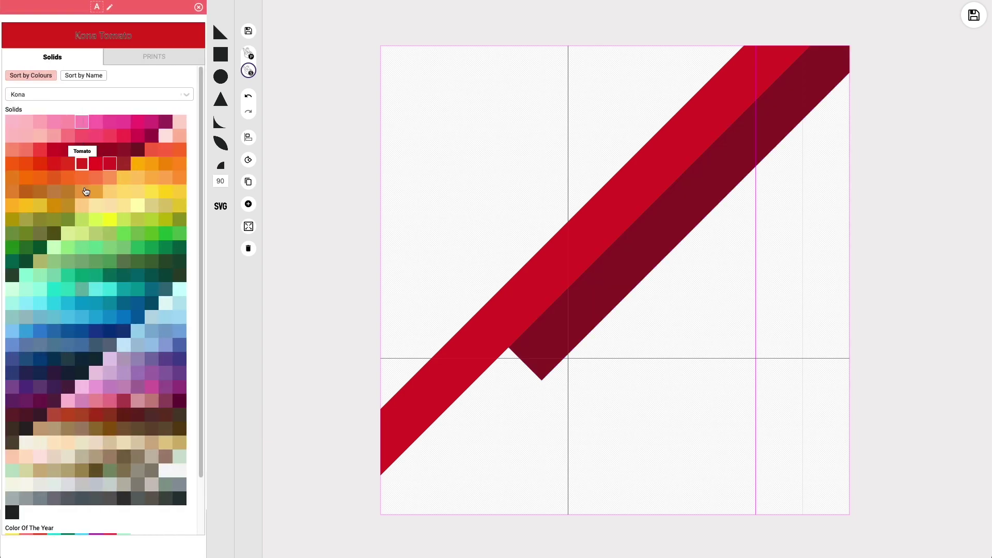
left_click(108, 219)
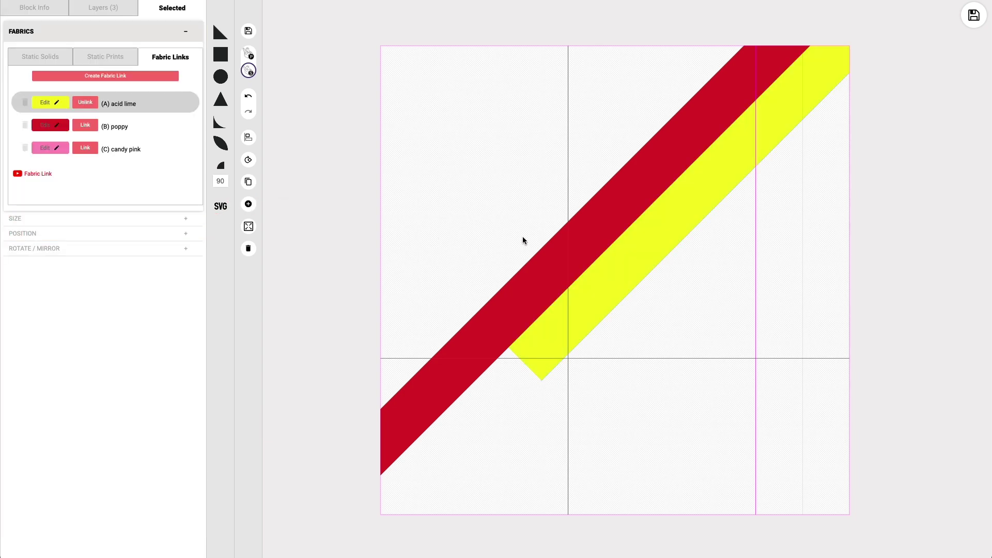
Move the lime strip flush along the red strip's lower edge, with its upper end touching the pink strip's lower end
left_click_drag(677, 222, 522, 362)
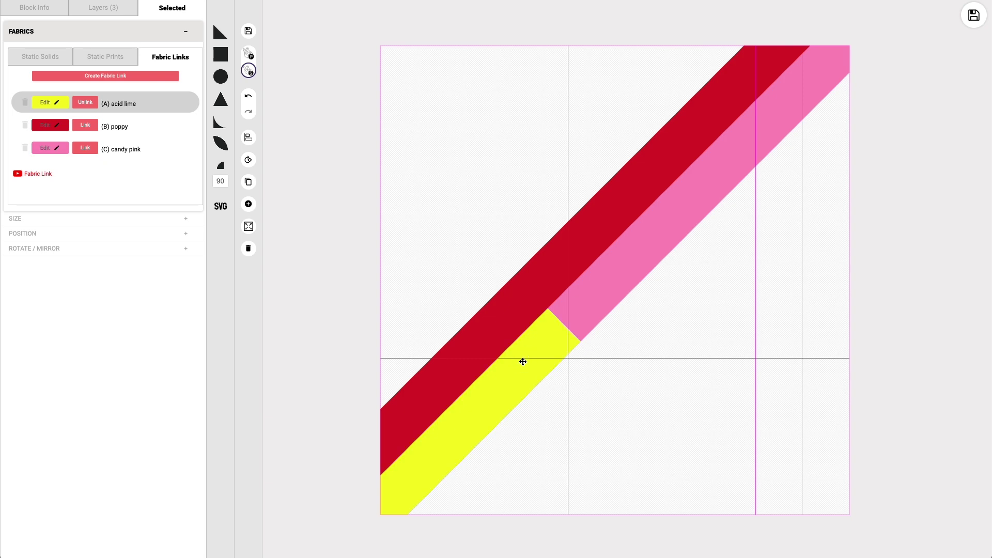
left_click(689, 348)
left_click(546, 351)
Save the block with its three strips and return to the quilt layout
left_click(249, 32)
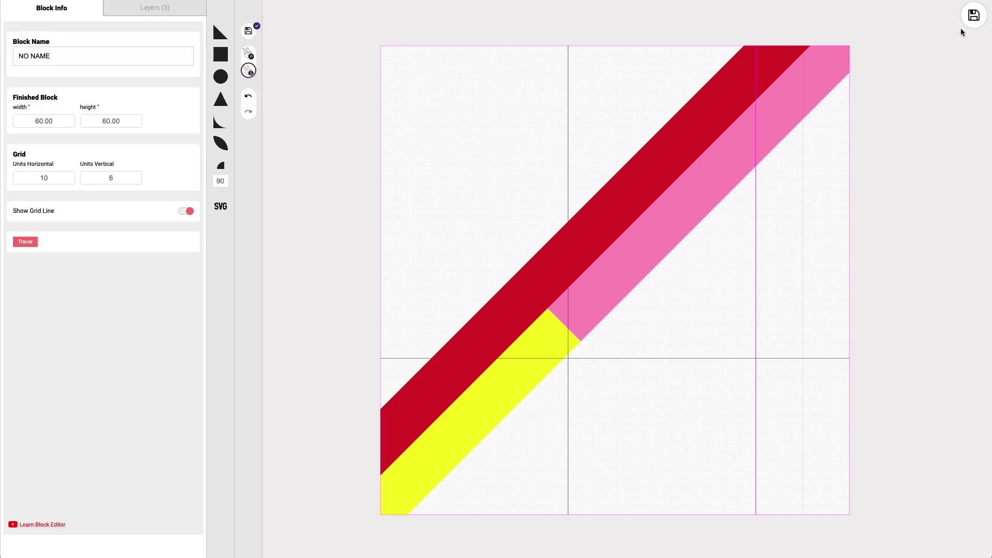
left_click(974, 16)
left_click(941, 39)
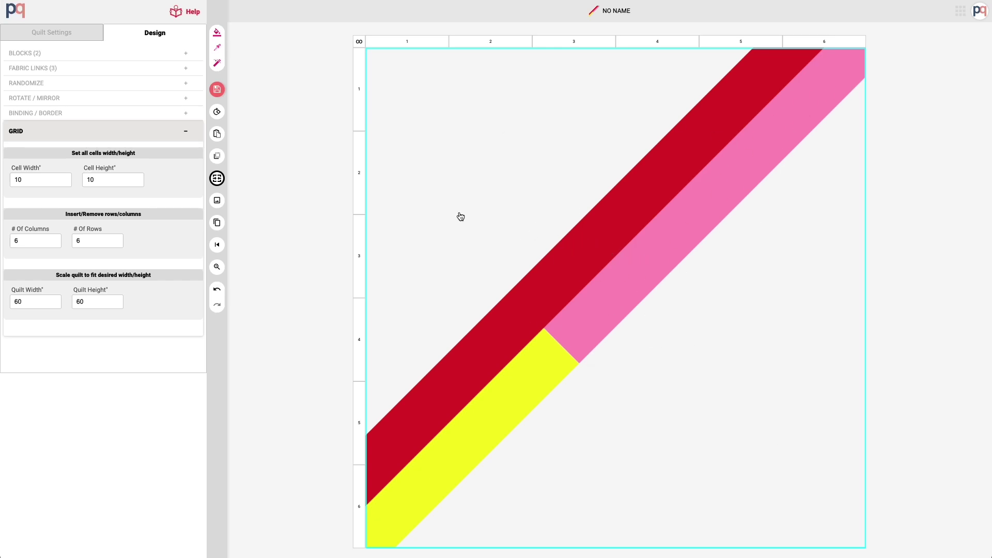
Reopen the quilt's block for editing and clone the lime strip
right_click(481, 211)
left_click(519, 230)
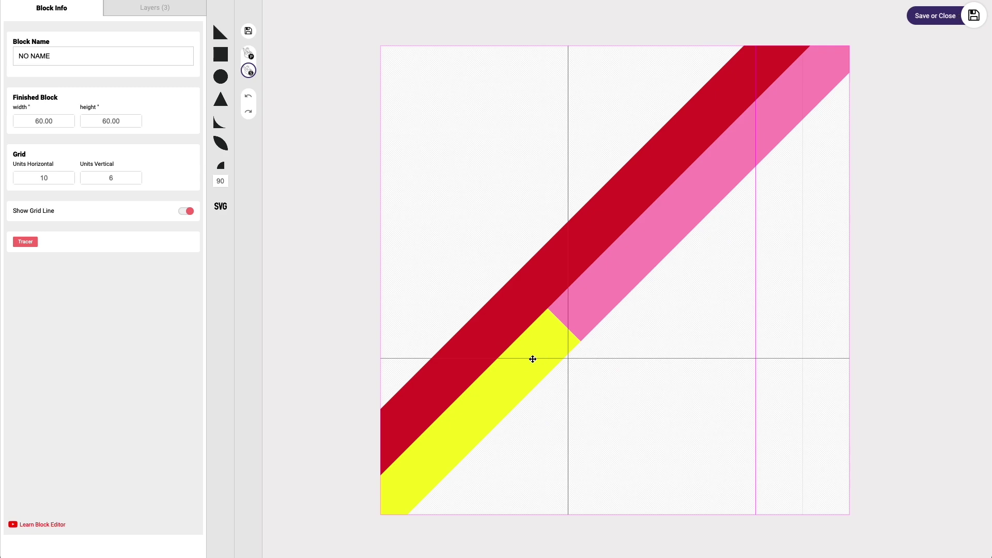
left_click(532, 358)
left_click(250, 182)
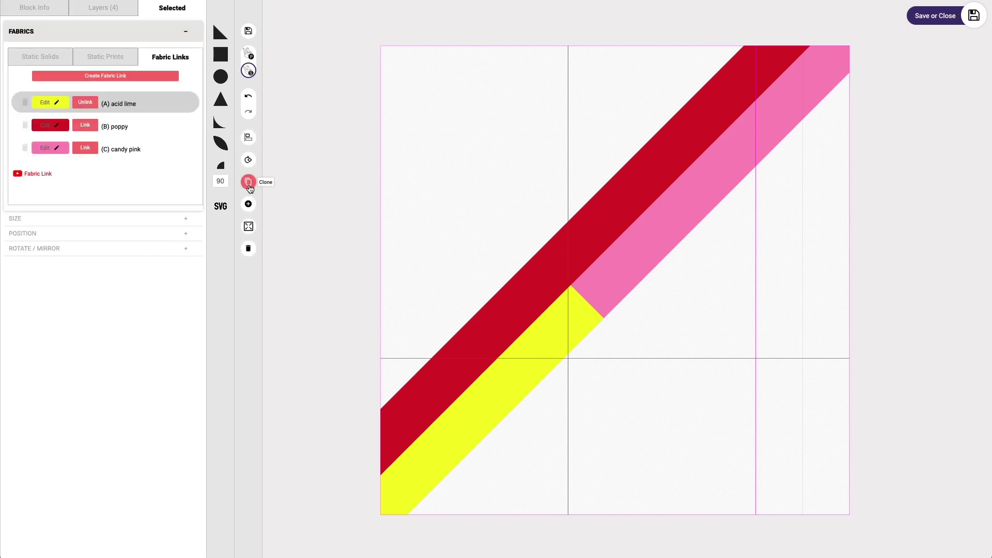
Rotate the lime copy in 45-degree increments until it runs diagonally at right angles to the other strips
left_click(253, 161)
left_click(249, 160)
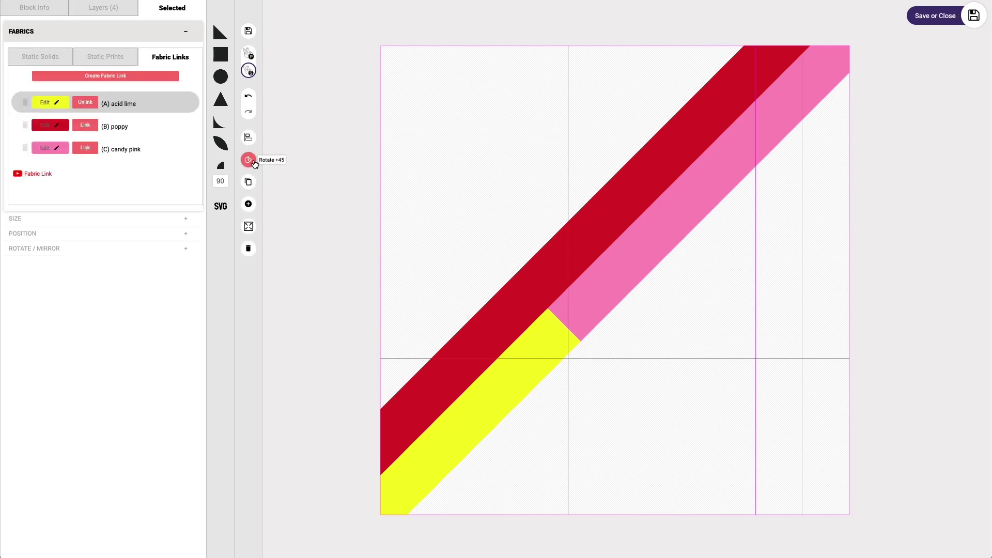
left_click(249, 160)
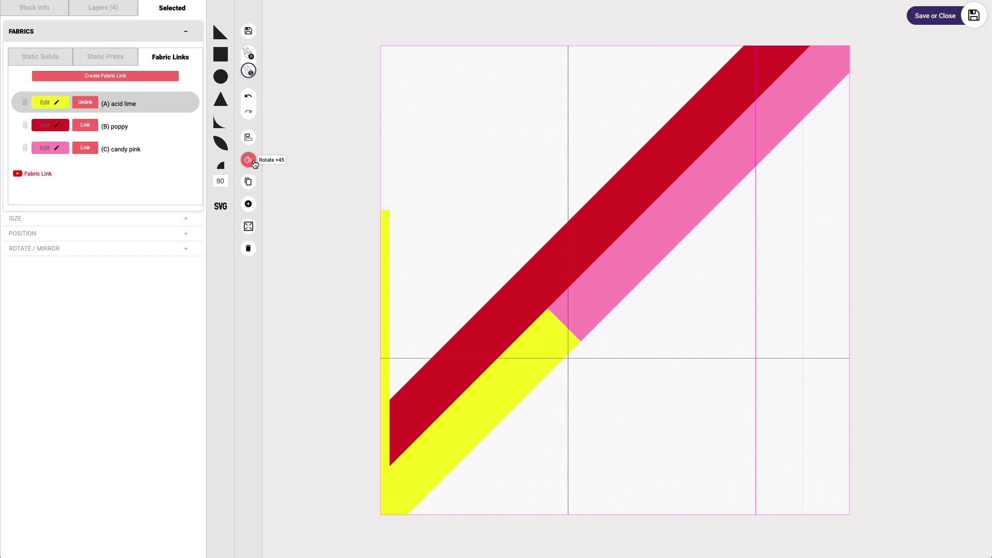
left_click_drag(429, 246, 623, 127)
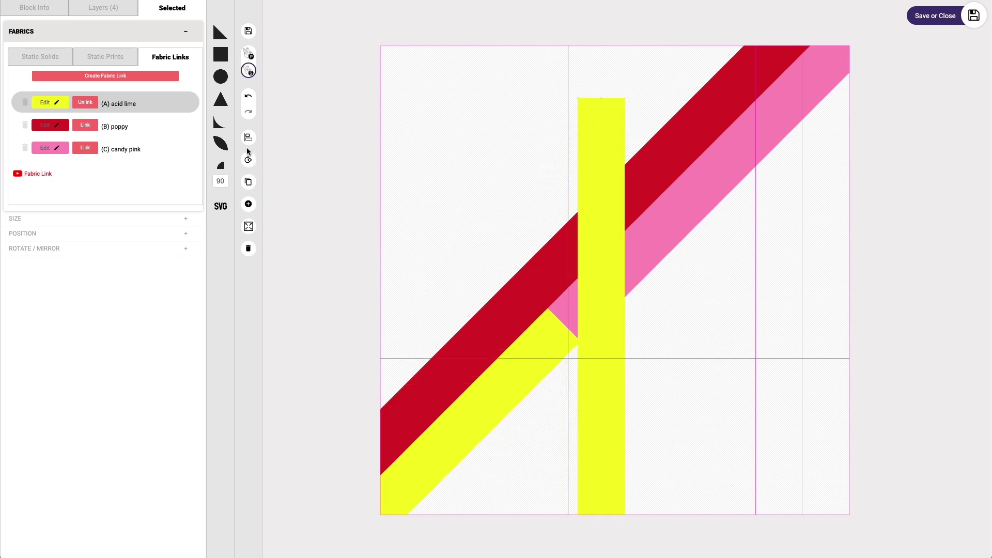
left_click(249, 160)
left_click(249, 160)
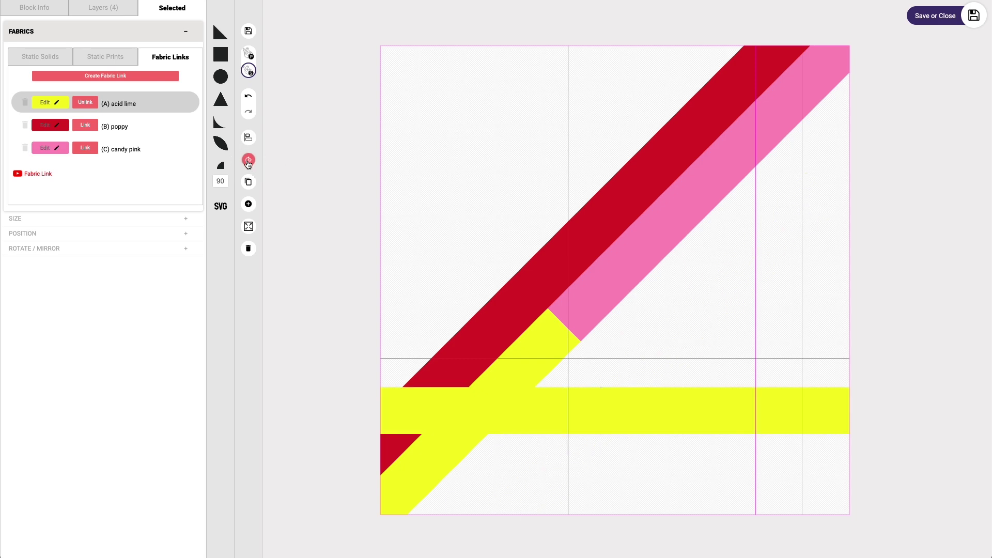
left_click(249, 160)
Move the lime copy so its upper end butts against the pink strip's lower edge, and save the block back to the quilt
left_click_drag(574, 326, 785, 374)
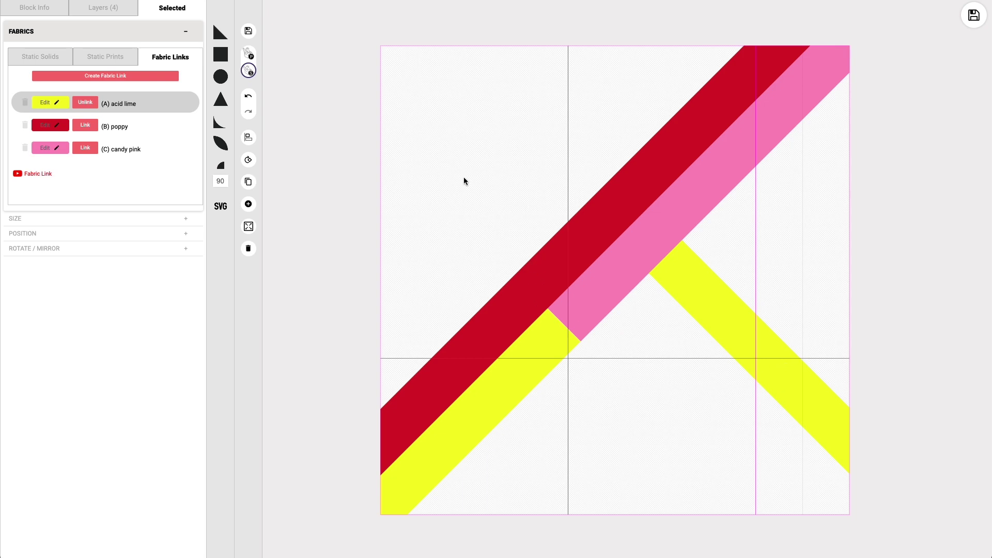
left_click(974, 16)
left_click(934, 38)
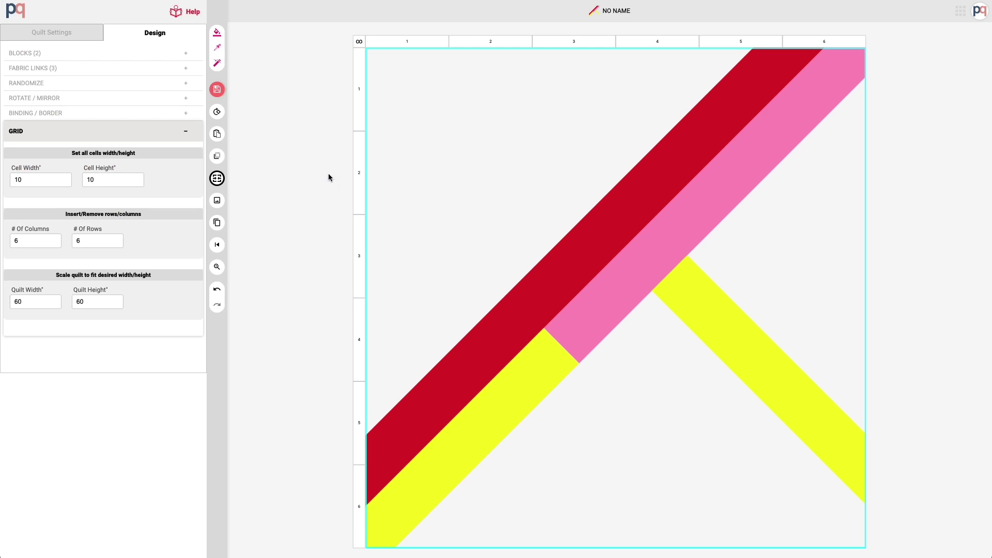